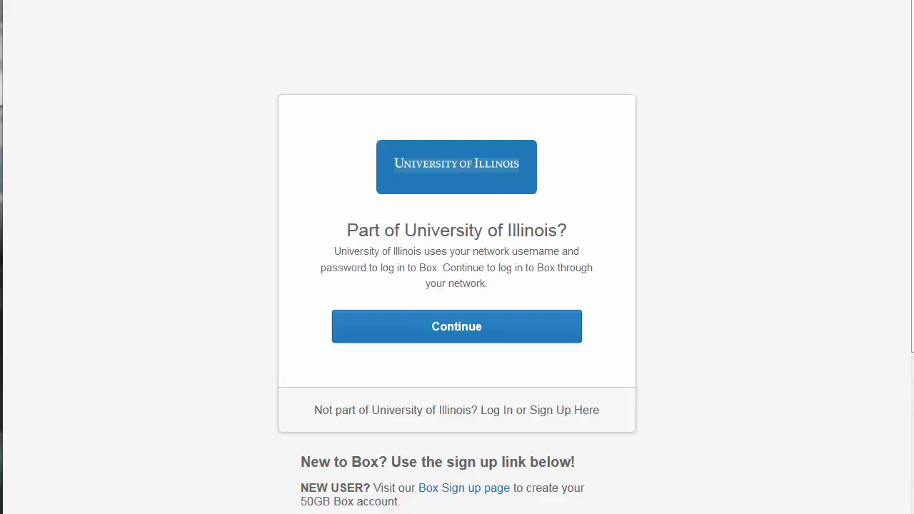
Step: Go to the Box sign-up page and select the University of Illinois at Chicago campus
click(479, 490)
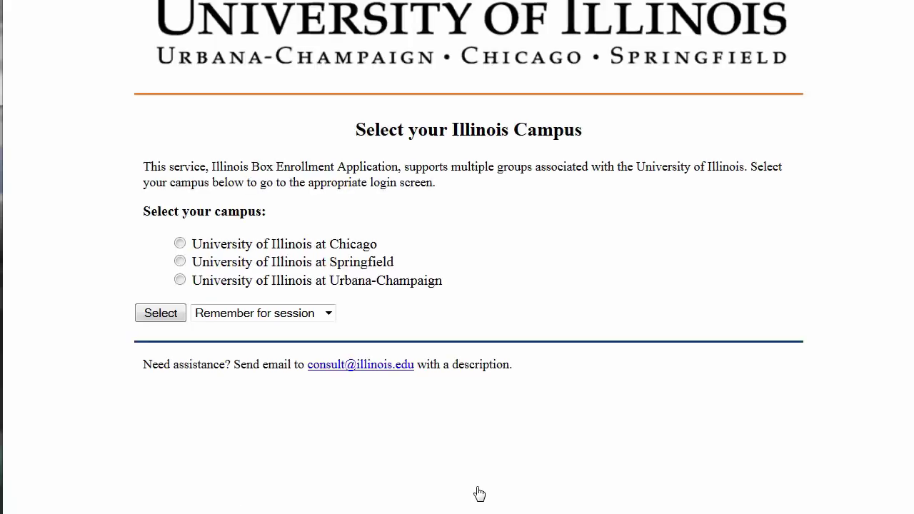
click(180, 244)
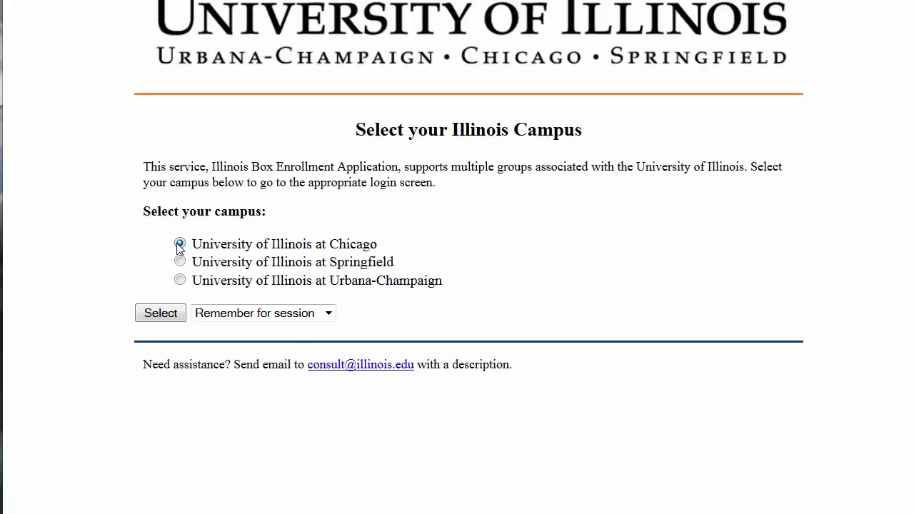
click(161, 313)
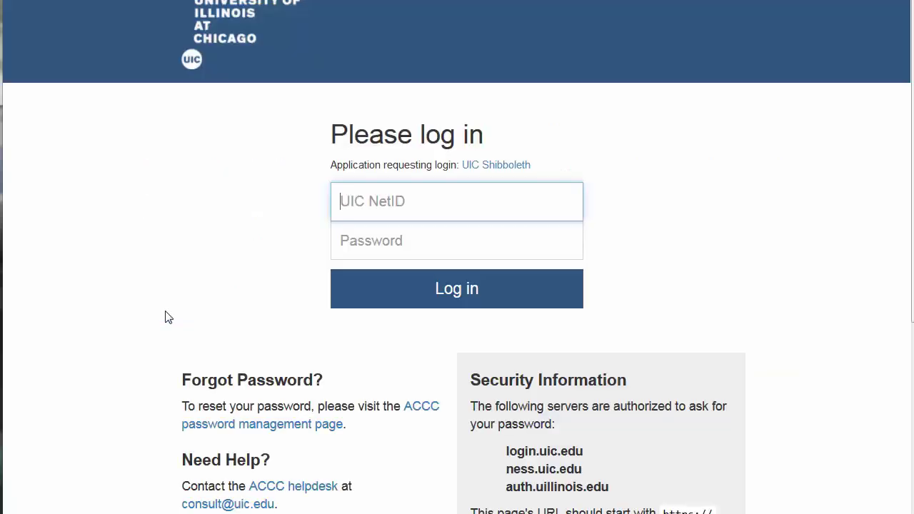
Step: Log in to UIC with the university NetID and account password
click(527, 205)
text(student)
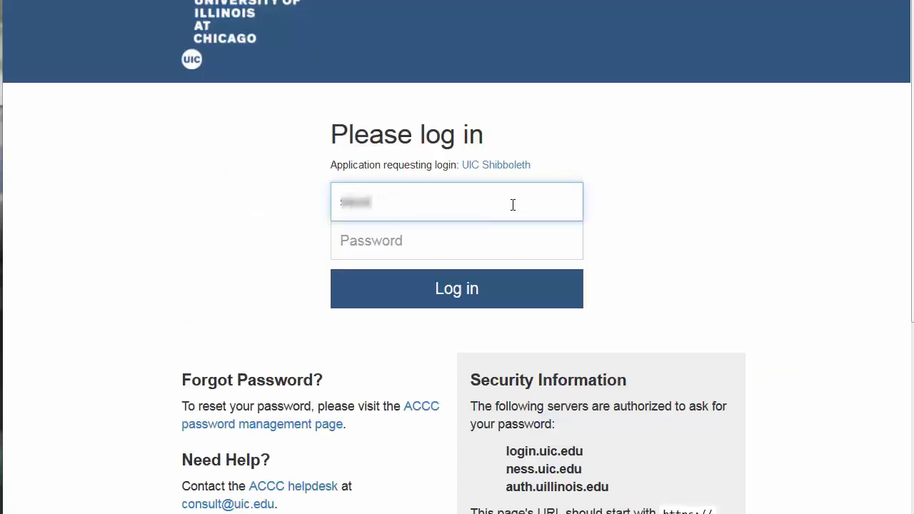
click(497, 244)
text(••••••••••••)
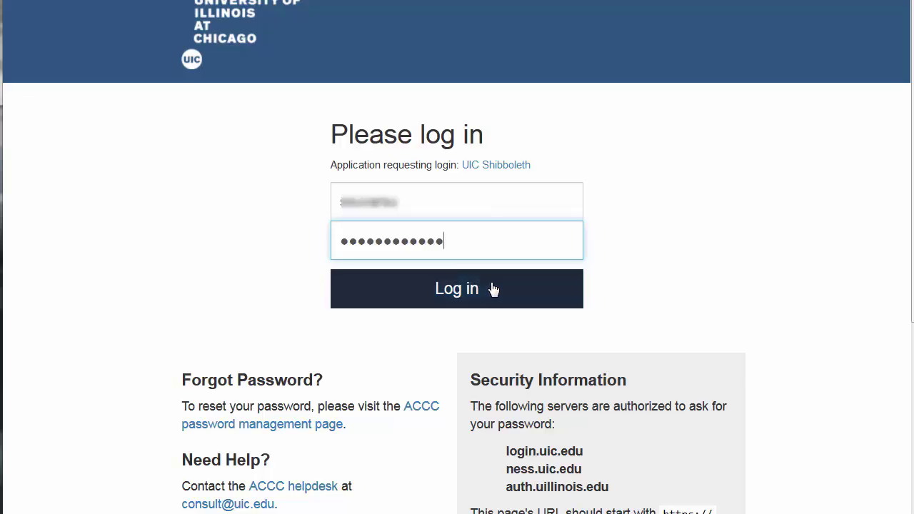
click(494, 290)
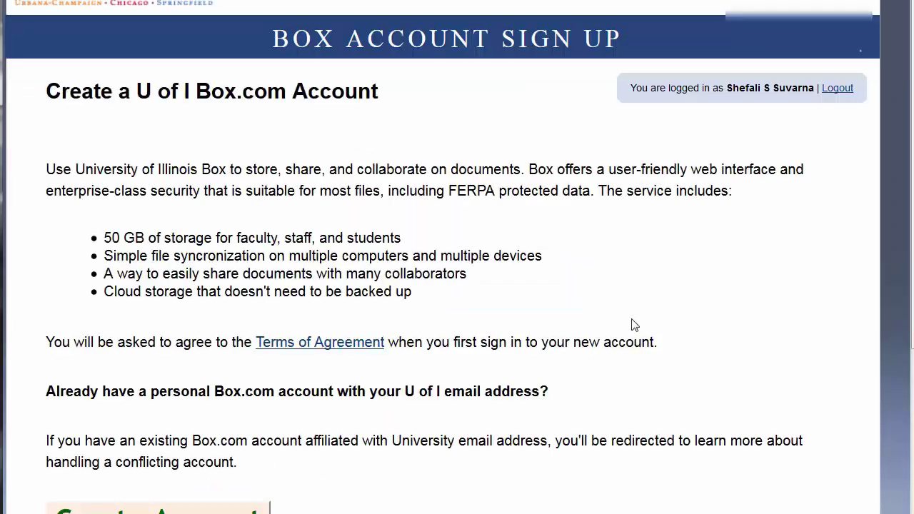
Step: Create the U of I Box account, then continue to the Box.com account
scroll(326, 373, down, 3)
scroll(327, 373, down, 2)
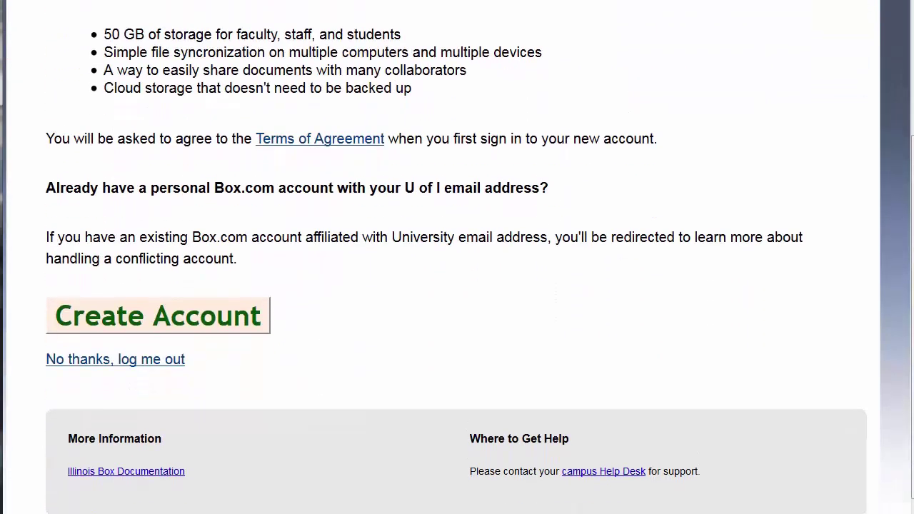
click(218, 317)
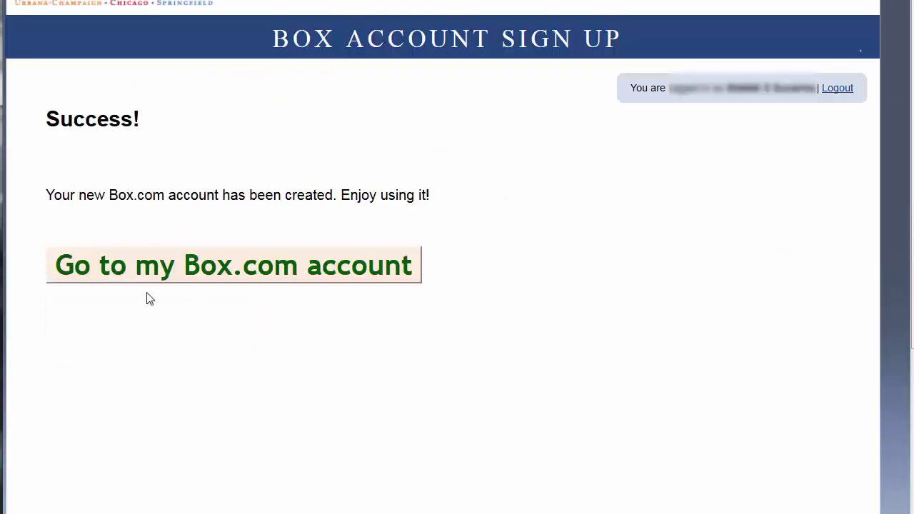
click(292, 274)
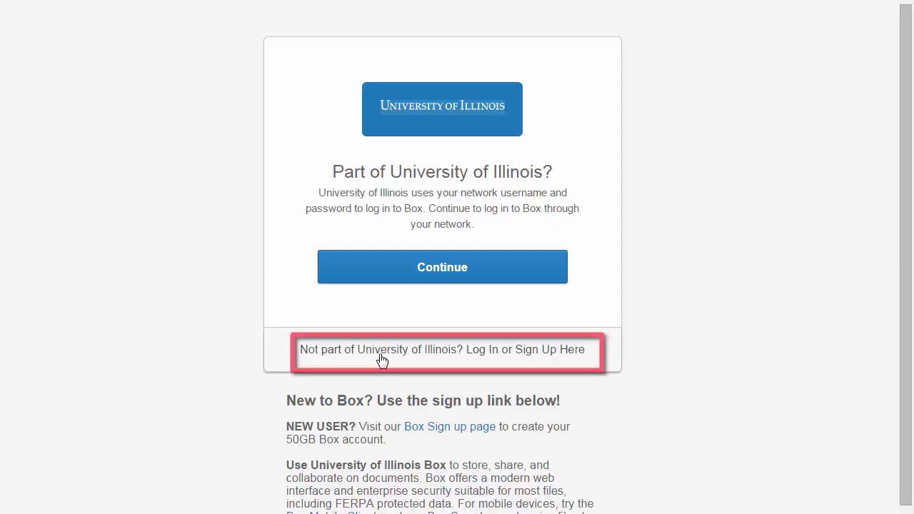
Step: Use the non-University of Illinois login path to create and set up the Box account
click(381, 357)
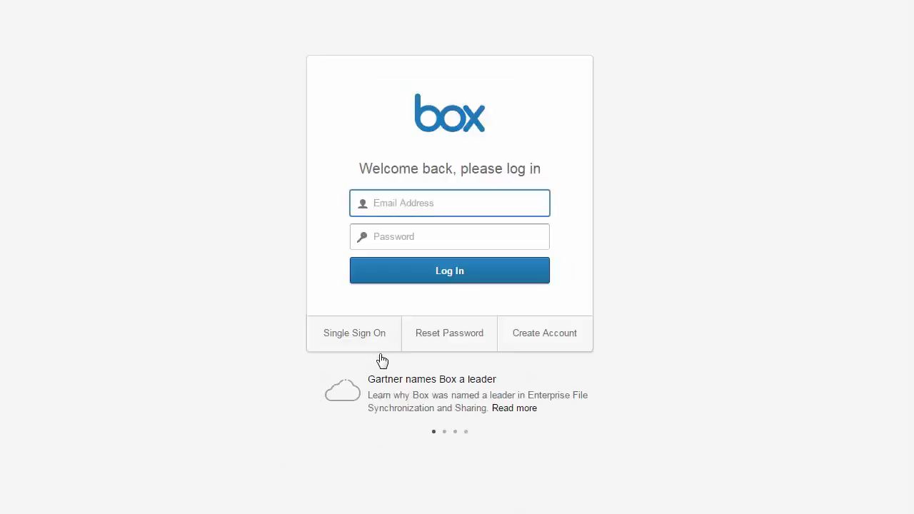
click(556, 349)
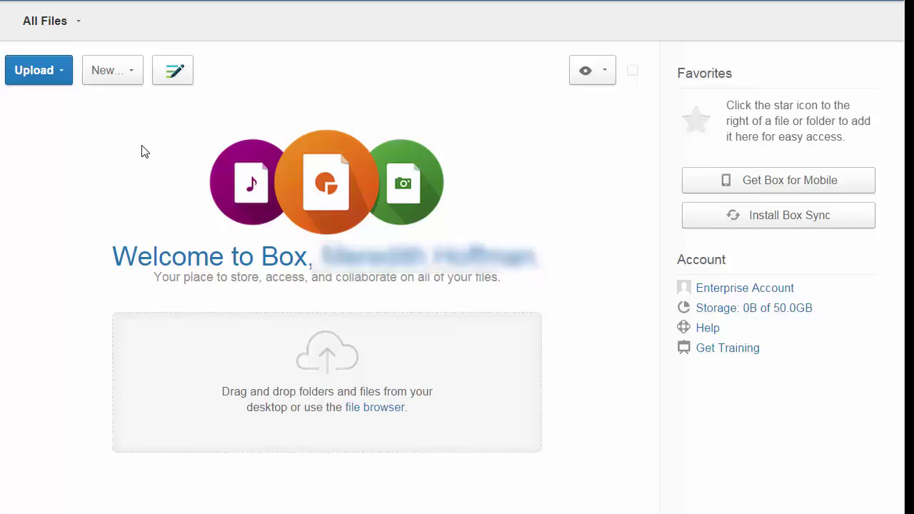
Step: Create a folder named LastName_FirstName with the 'Invite people' collaboration option
click(136, 72)
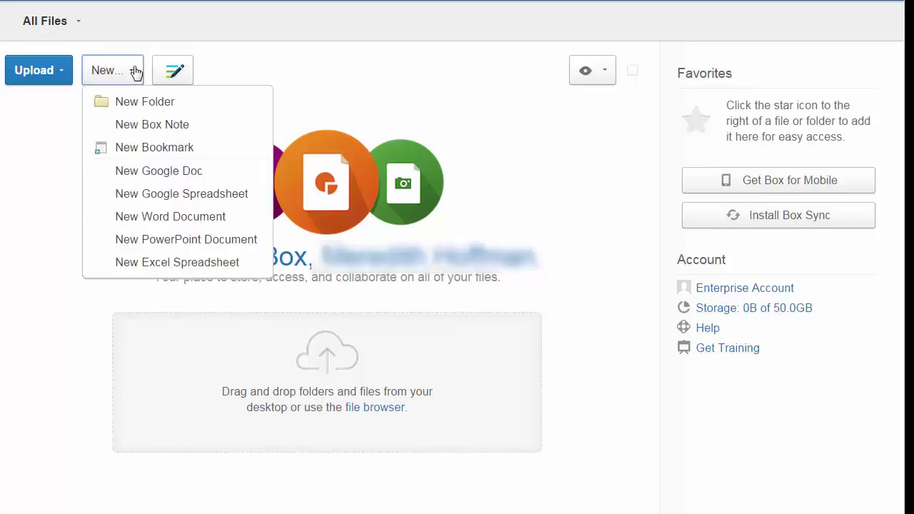
click(156, 106)
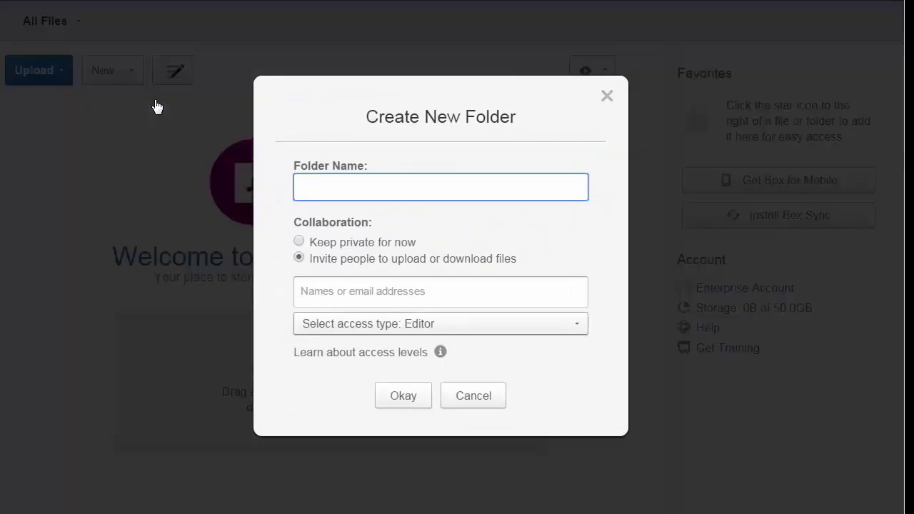
text(LastName)
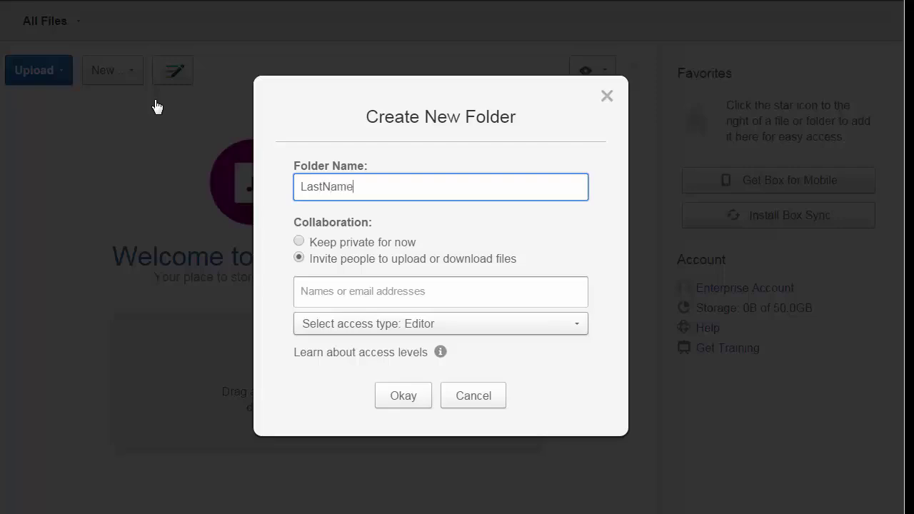
text(_First)
text(Name)
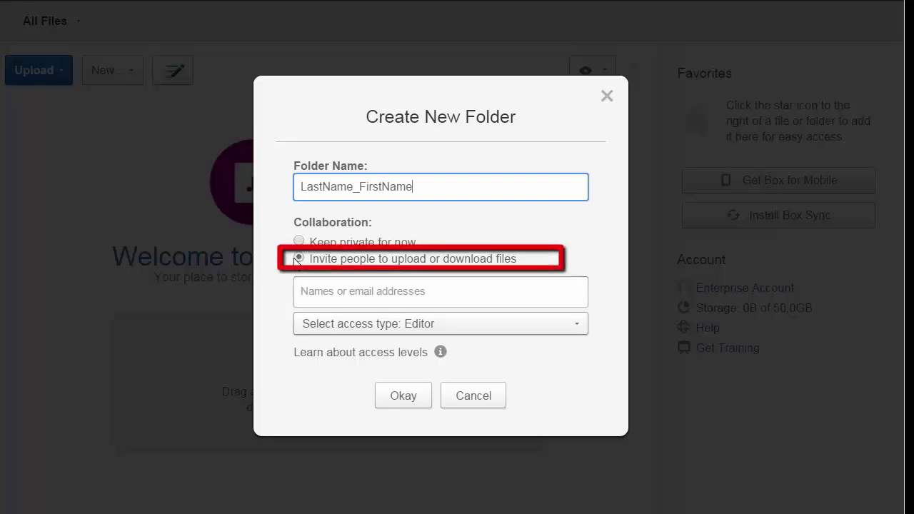
click(322, 290)
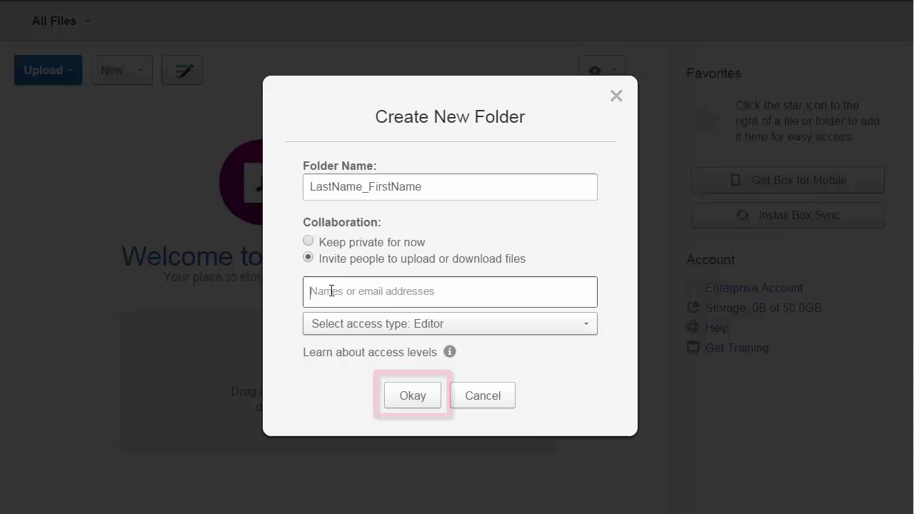
click(414, 405)
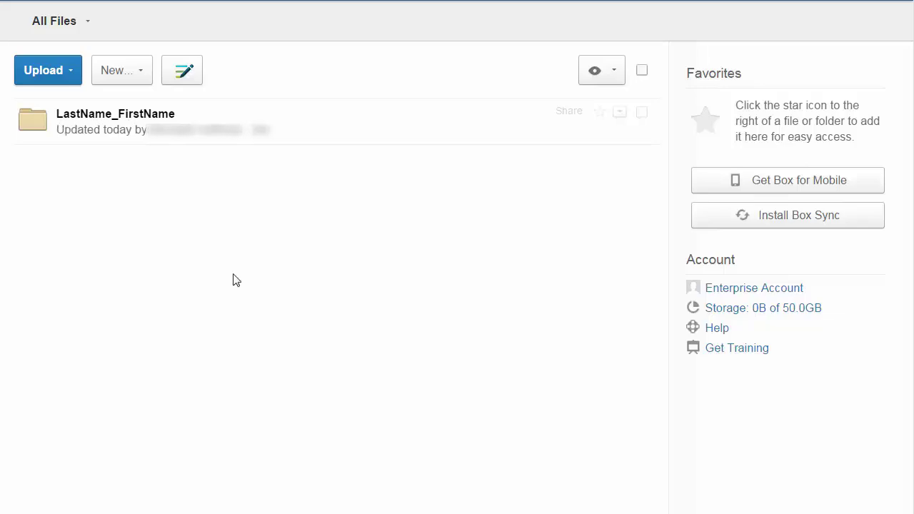
Step: Upload Lastname_Firstname_Reduced_pp1-78.pdf into the LastName_FirstName folder
click(124, 120)
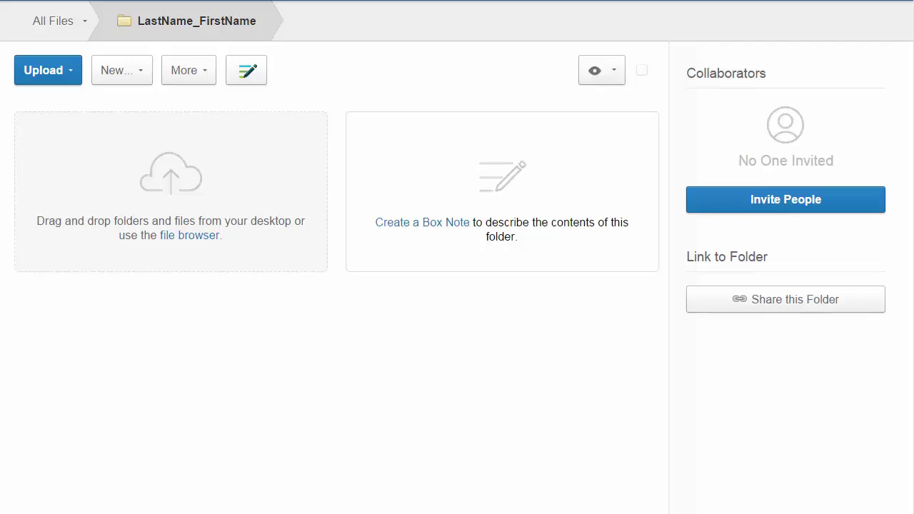
drag(612, 279, 234, 211)
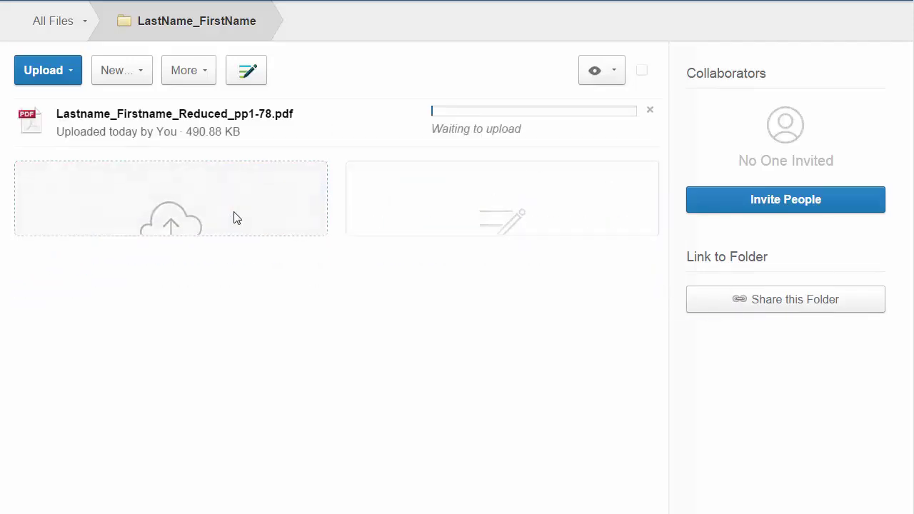
click(73, 75)
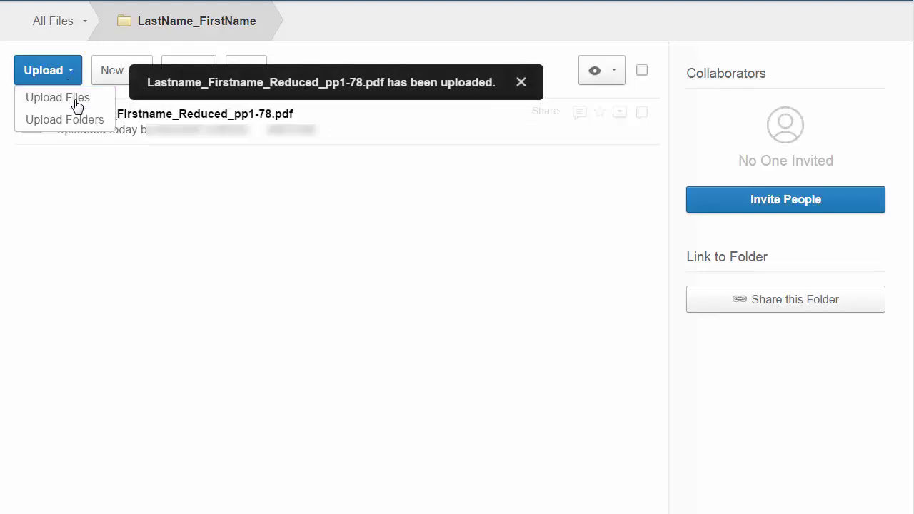
Step: Choose Upload Files to bring up the Windows file-open dialog
click(77, 100)
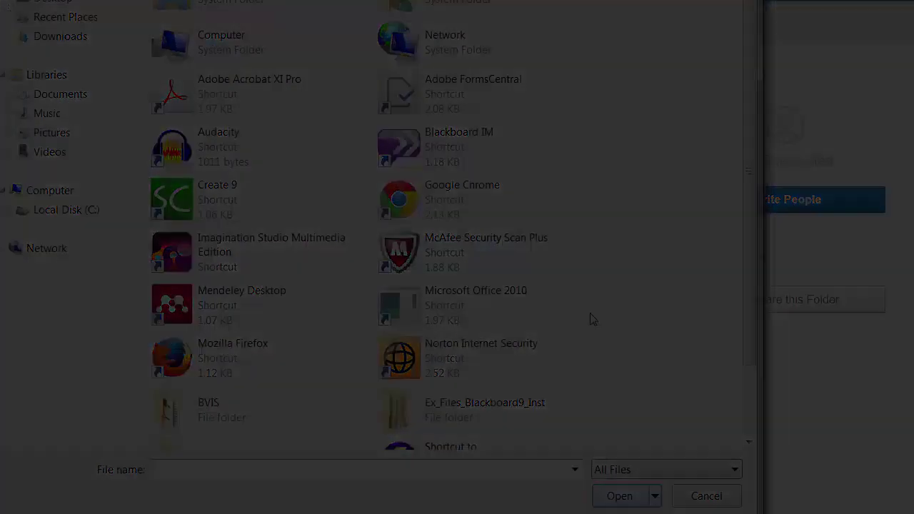